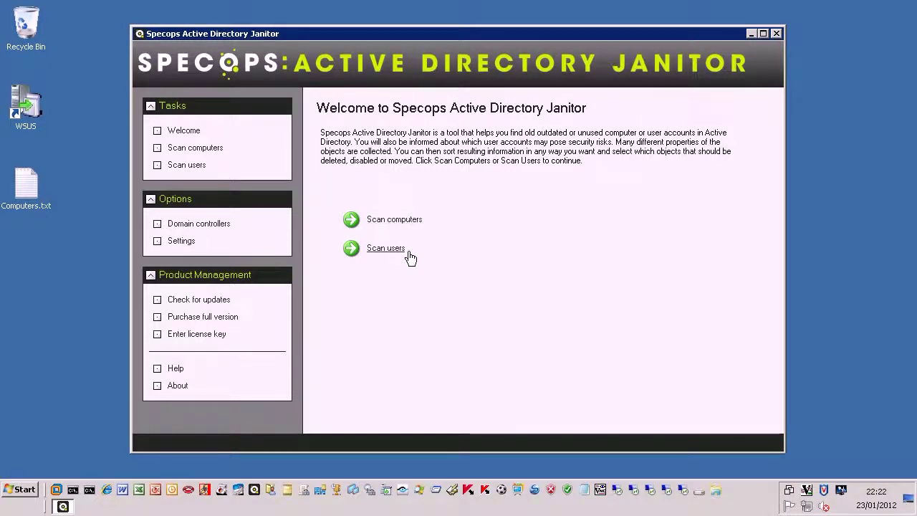
- Open Scan computers, expand the bdl.local domain in the Active Directory picker, then collapse the picker
click(395, 221)
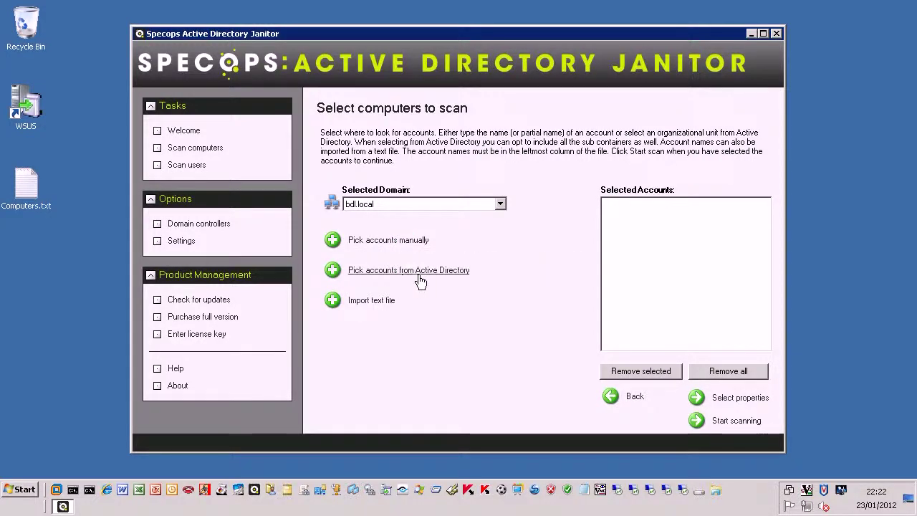
click(333, 271)
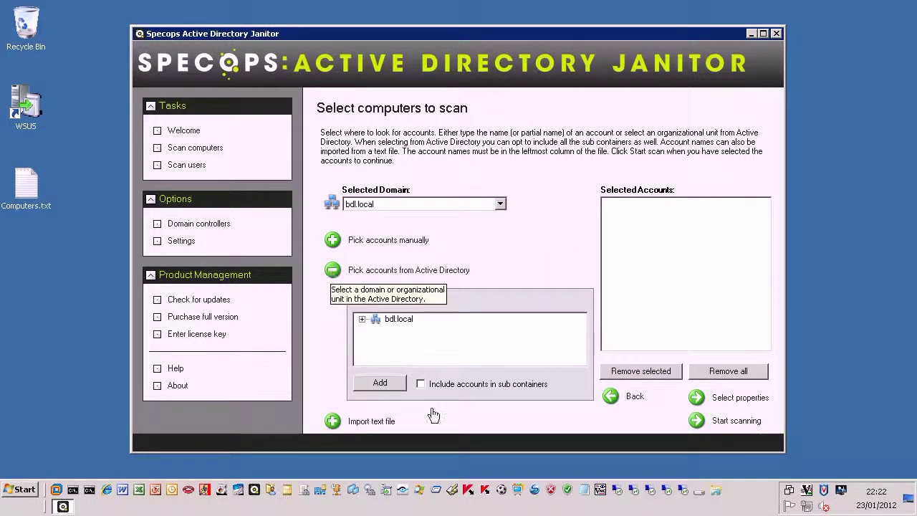
click(362, 319)
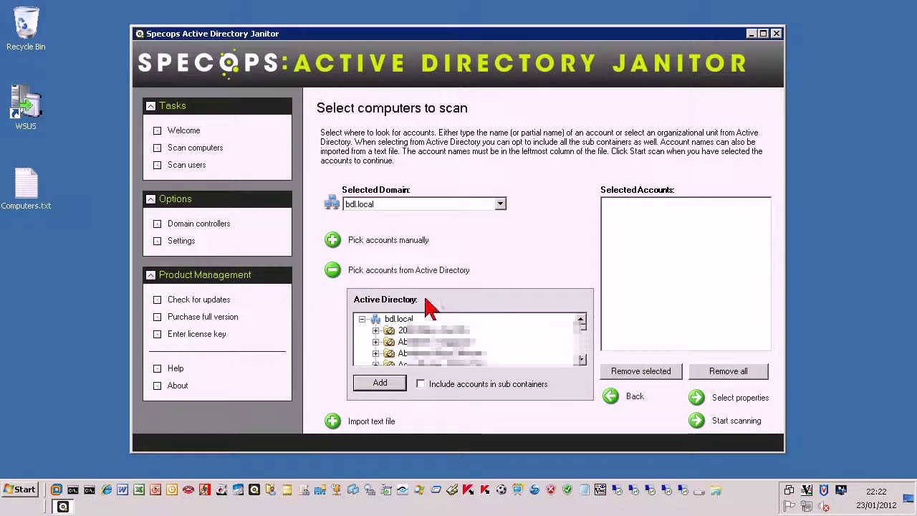
click(332, 271)
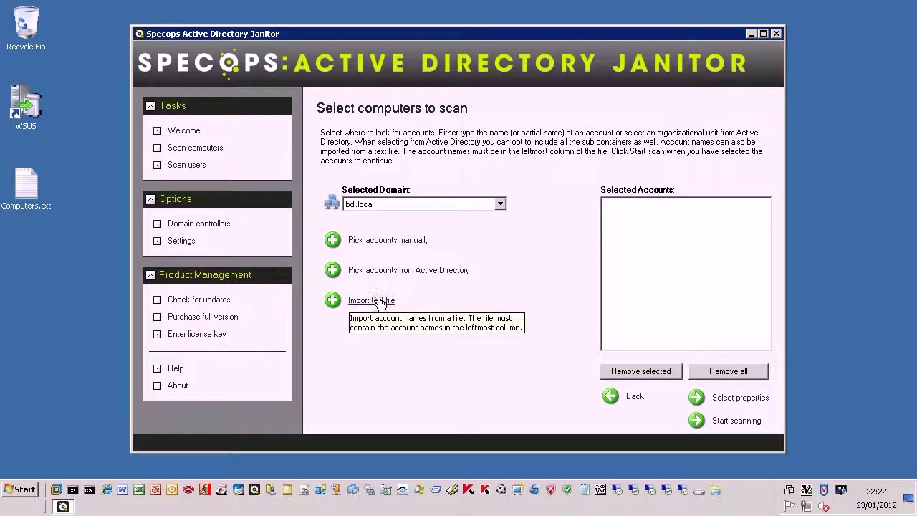
click(32, 190)
double_click(32, 190)
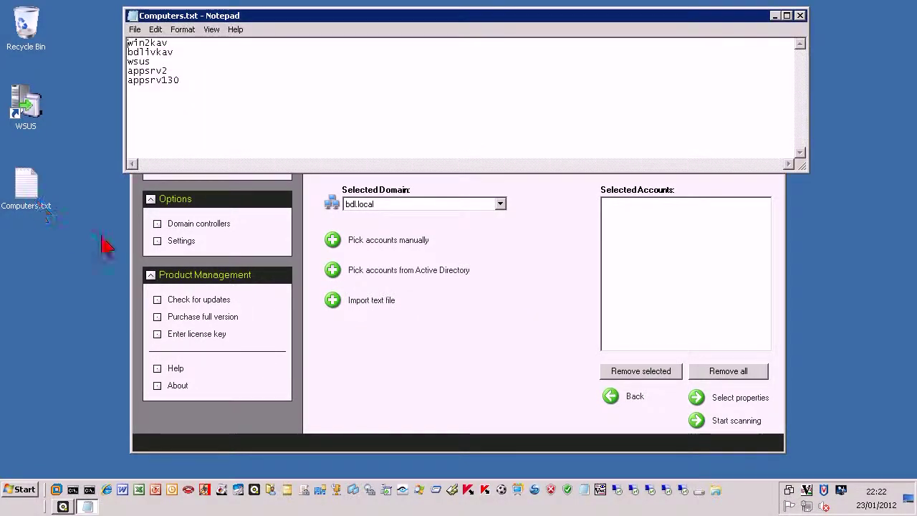
- Import win2kav, bdlivkav, appsrv2, appsrv130 and wsus from the desktop Computers.txt file
click(800, 16)
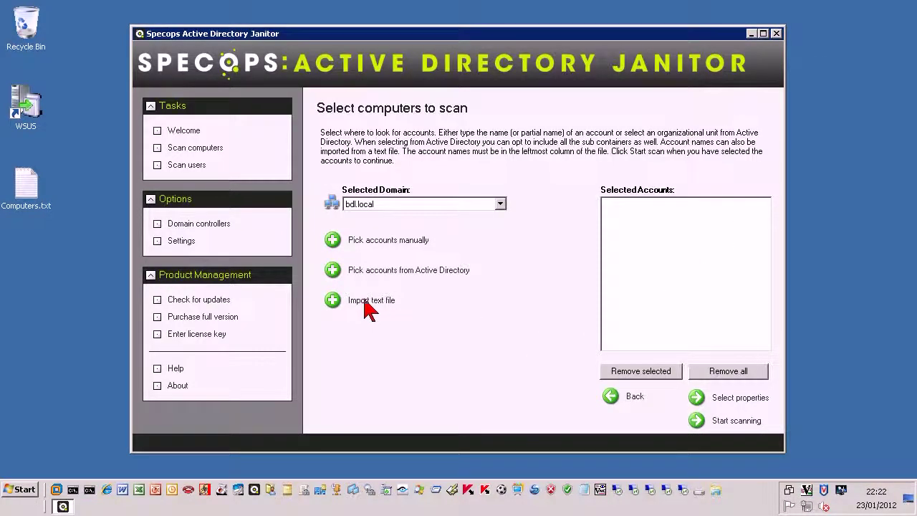
click(336, 302)
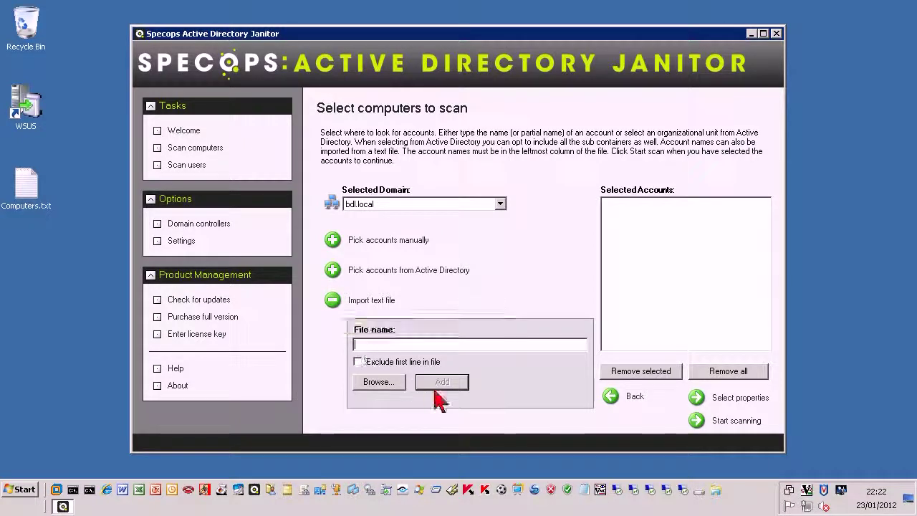
click(377, 382)
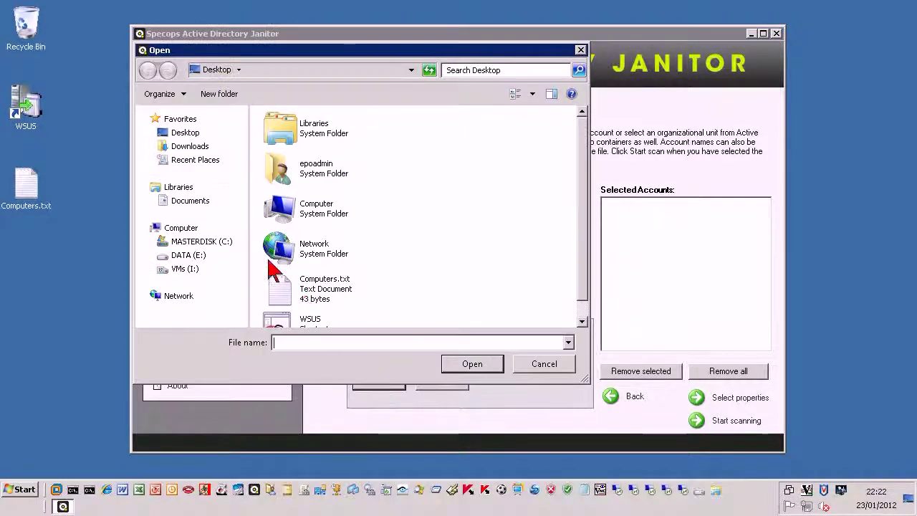
click(322, 298)
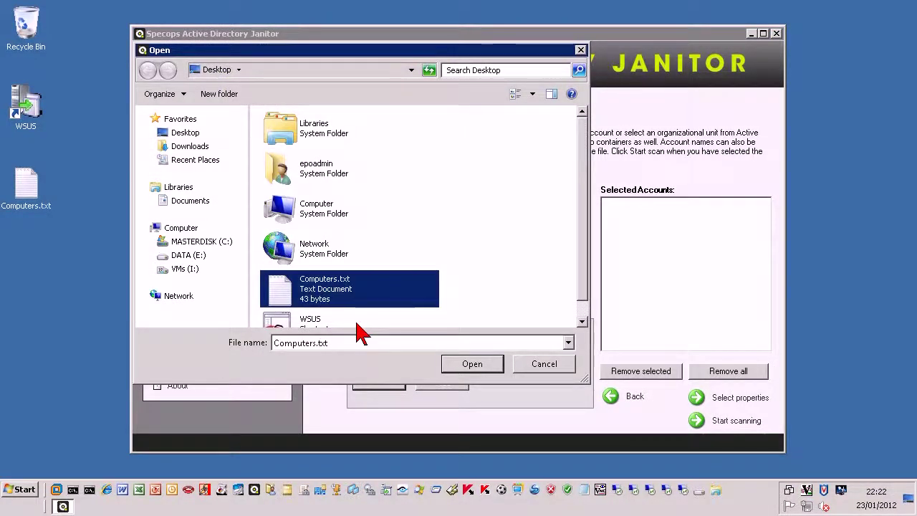
click(472, 364)
click(443, 382)
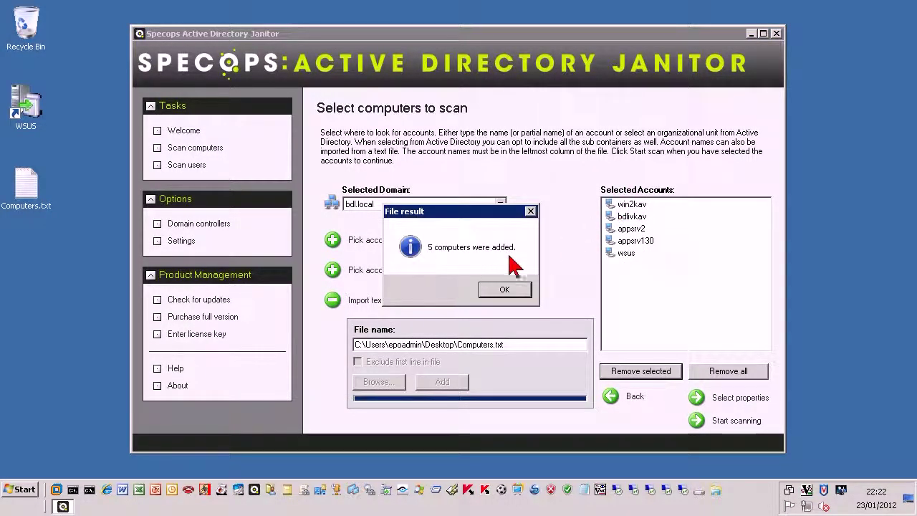
click(510, 288)
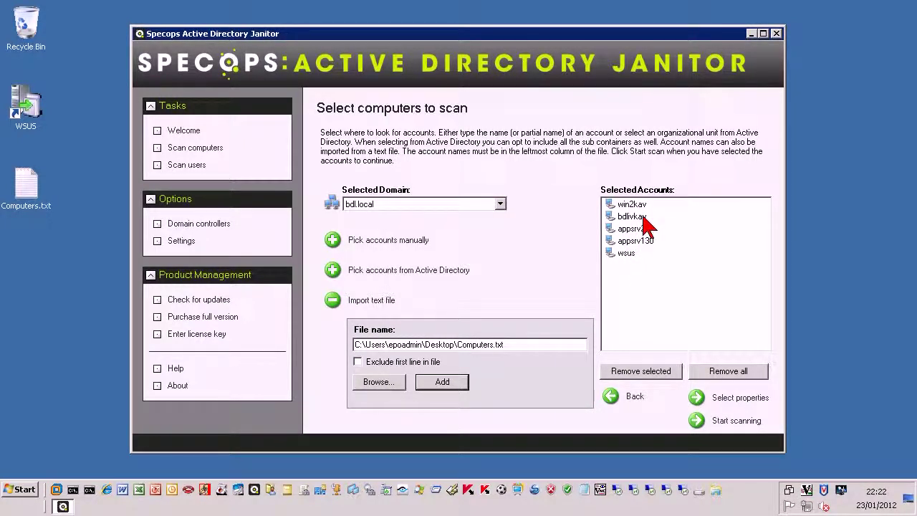
- Go to Scan Properties with Operating System, Service Pack, Ping and IP address ticked
click(743, 397)
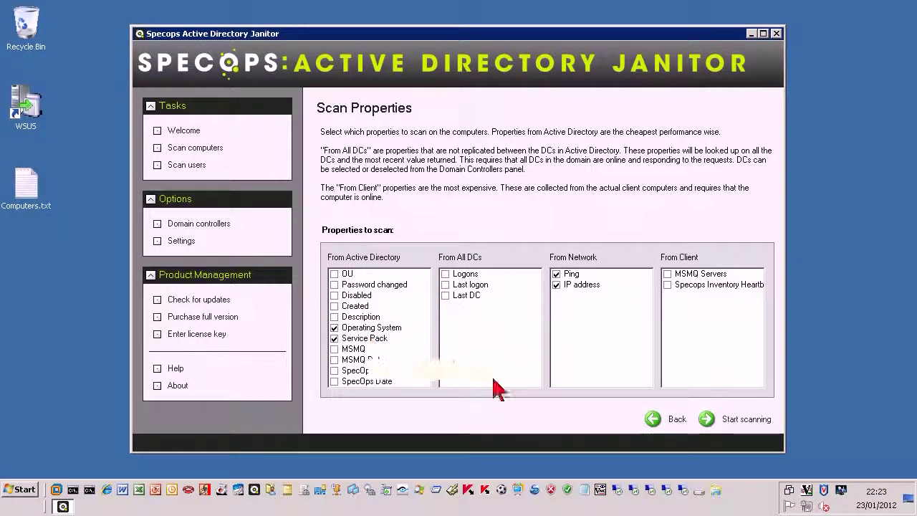
- Run the scan on all five computers, confirm completion, and select the wsus result row
click(735, 421)
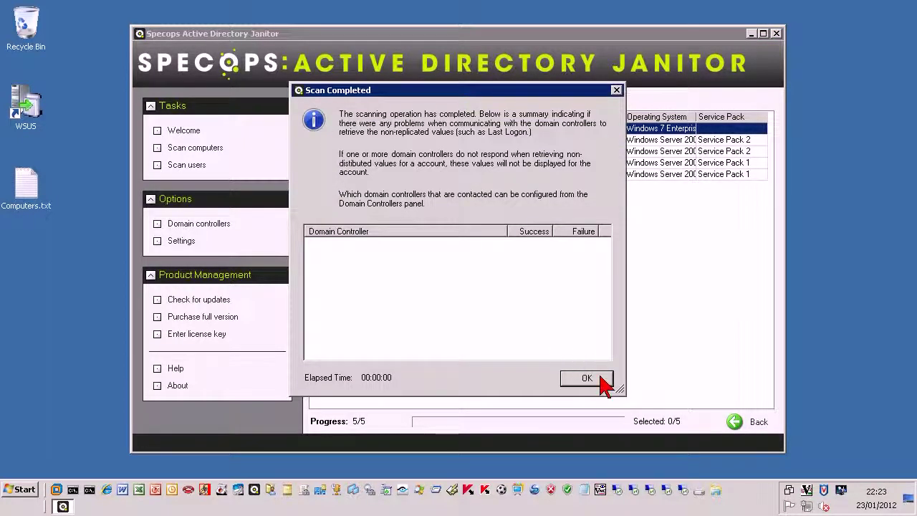
click(600, 381)
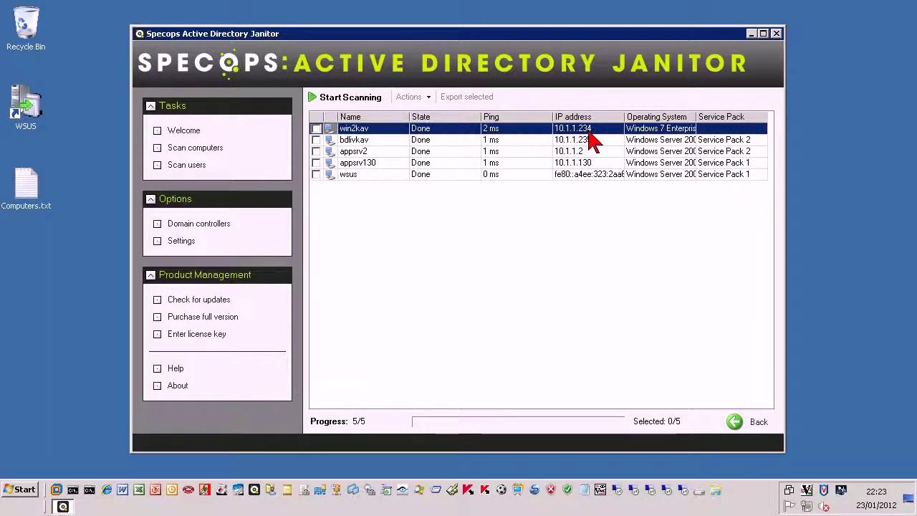
click(586, 176)
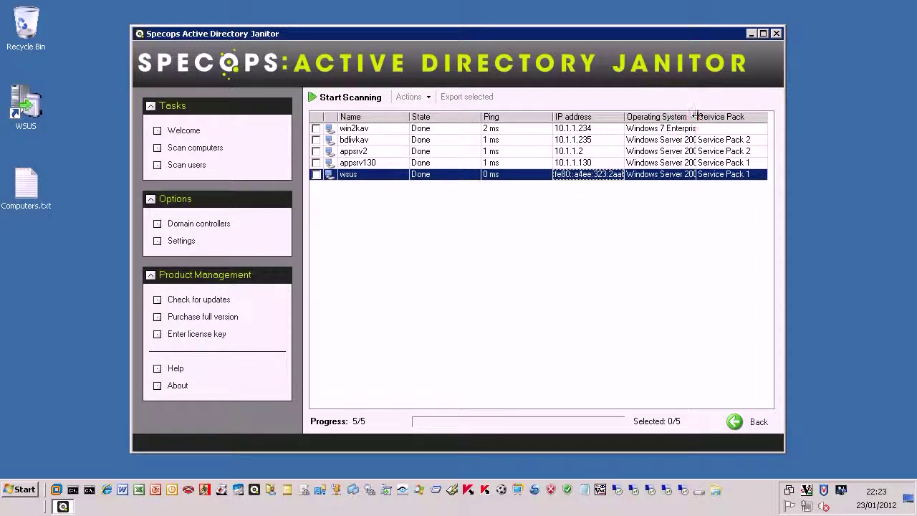
- Scroll the results left and tick win2kav, bdlivkav, appsrv2, appsrv130 and wsus
drag(804, 114, 788, 129)
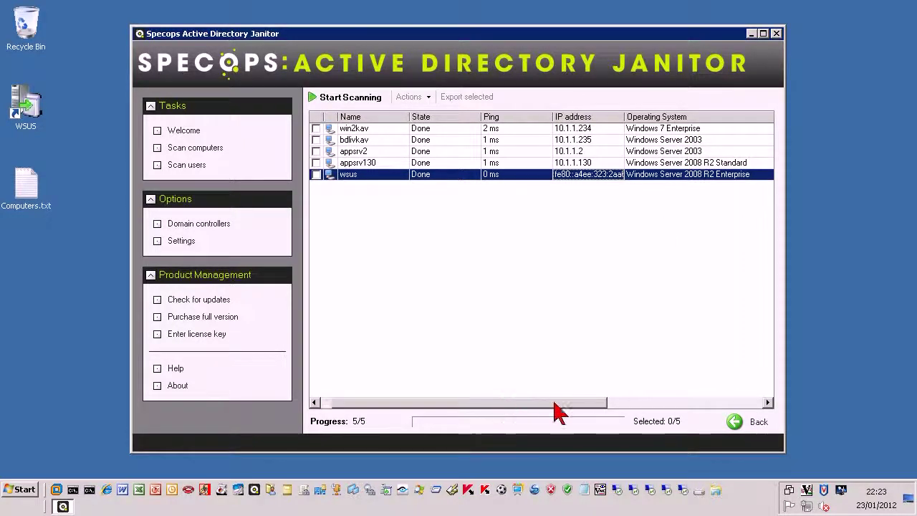
drag(552, 402, 675, 403)
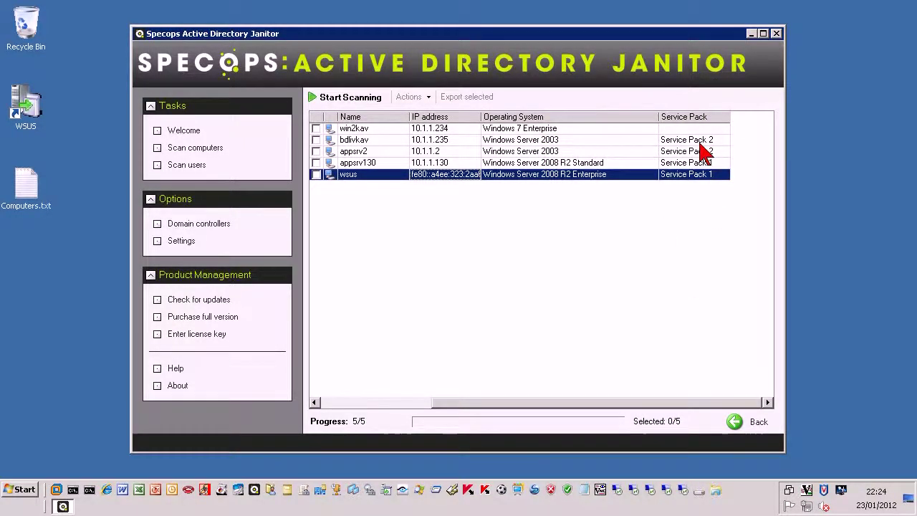
drag(635, 408, 466, 409)
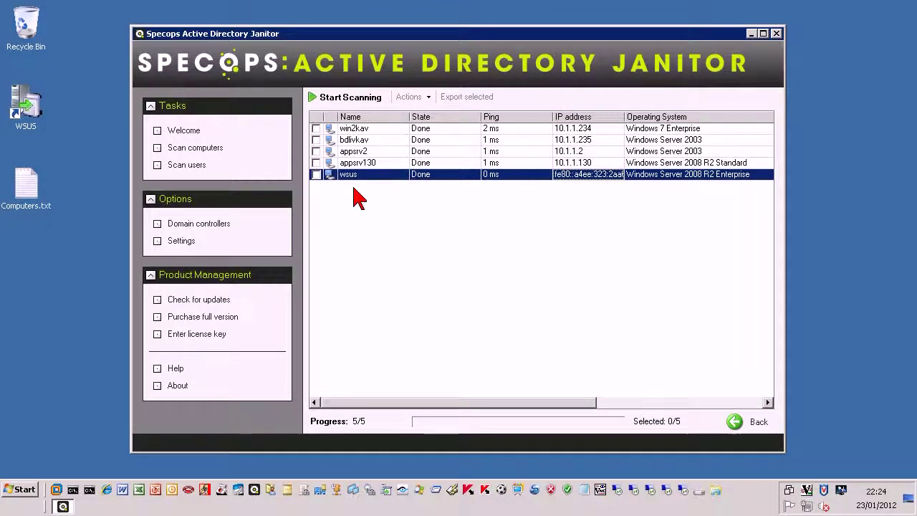
click(316, 129)
click(316, 140)
click(316, 152)
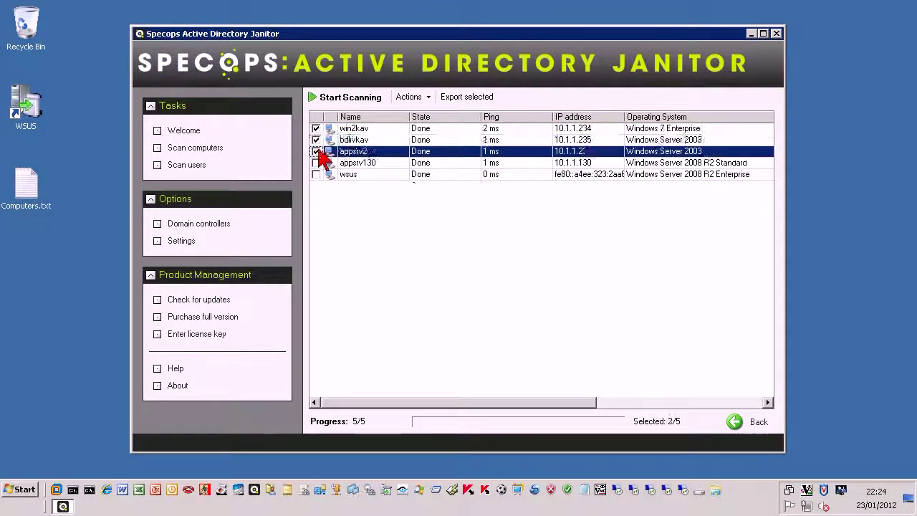
click(316, 162)
click(316, 174)
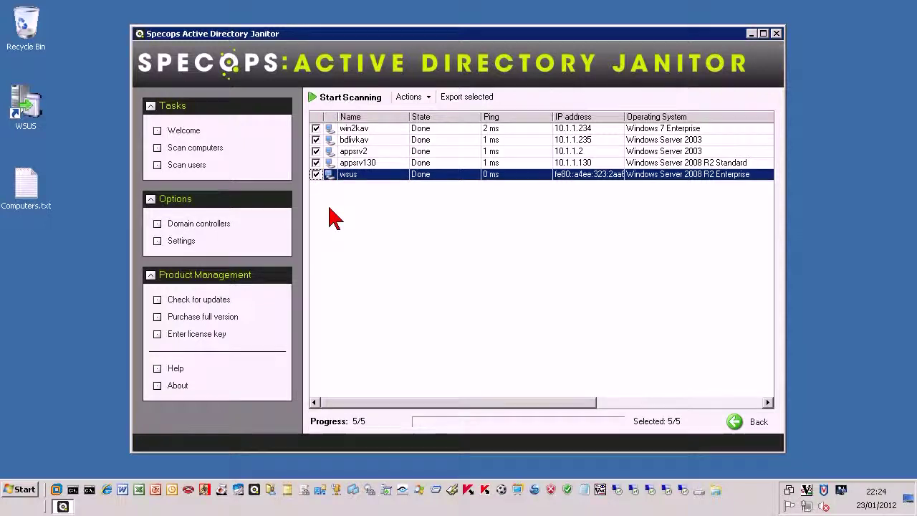
- Re-tick win2kav so Selected shows 5/5, then export the selected results
click(315, 129)
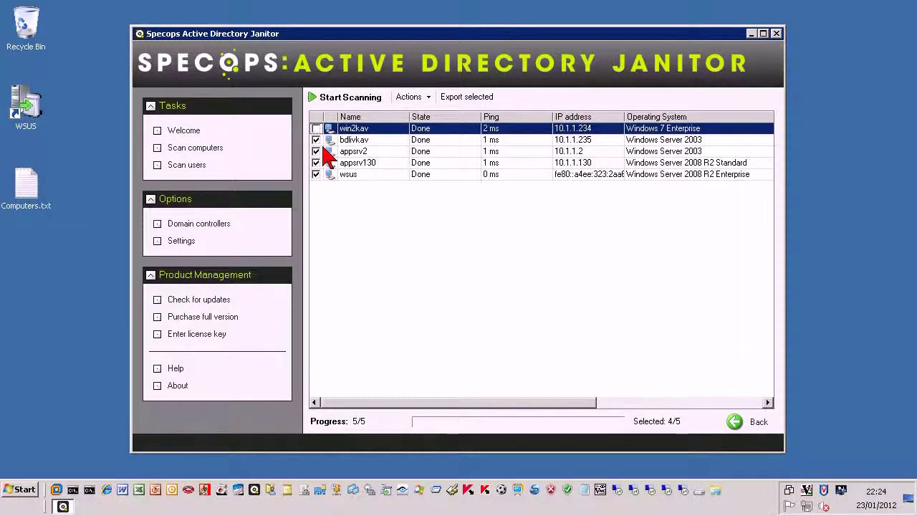
shift+click(337, 174)
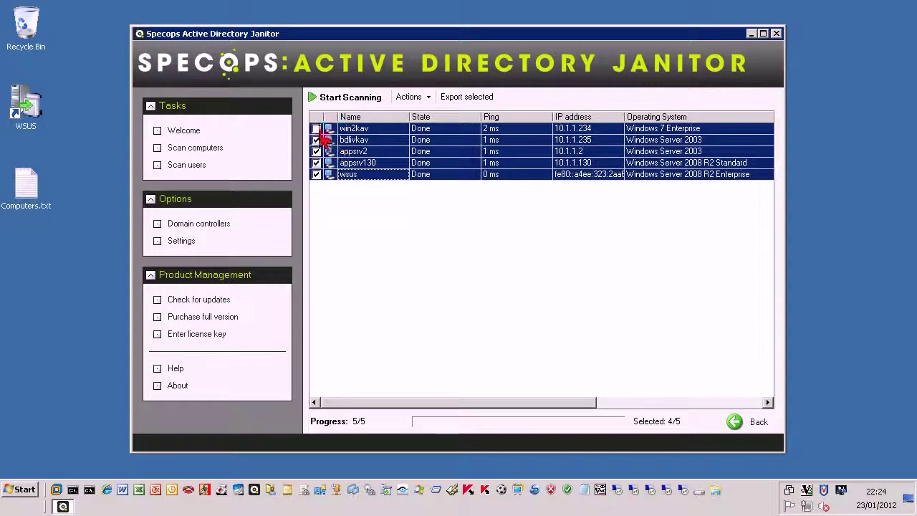
click(316, 128)
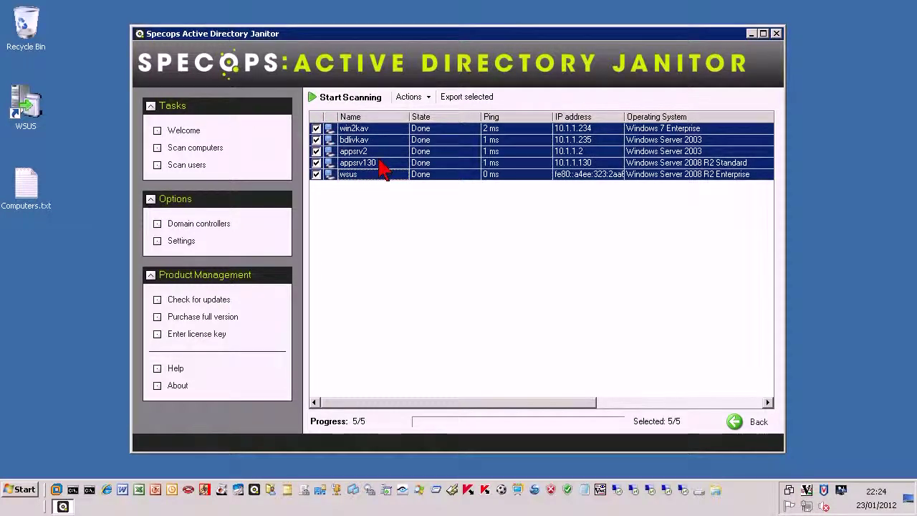
click(465, 98)
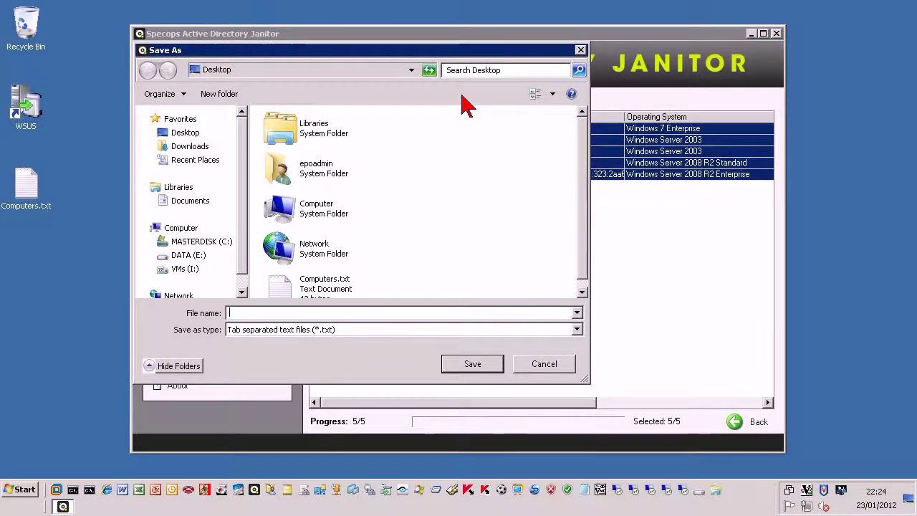
- Keep Tab separated text as the export type and enter the file name COMPUTERS.C
click(336, 331)
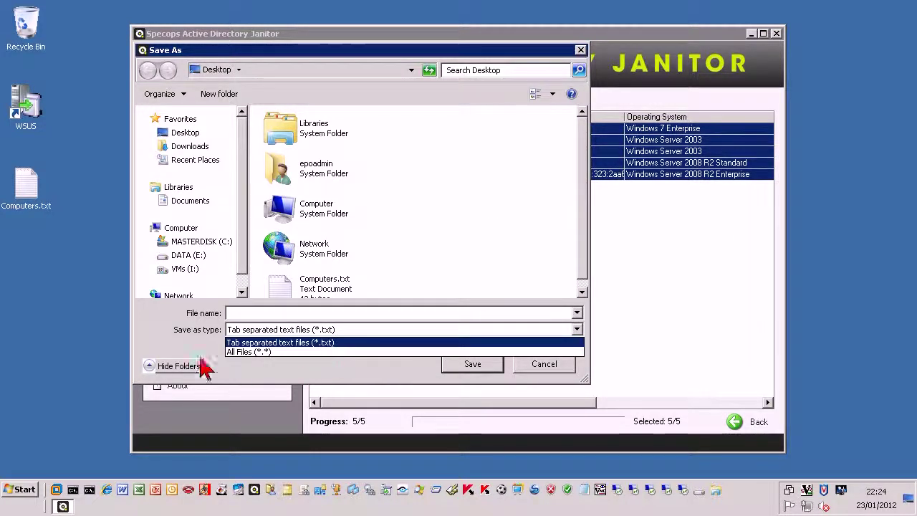
click(267, 310)
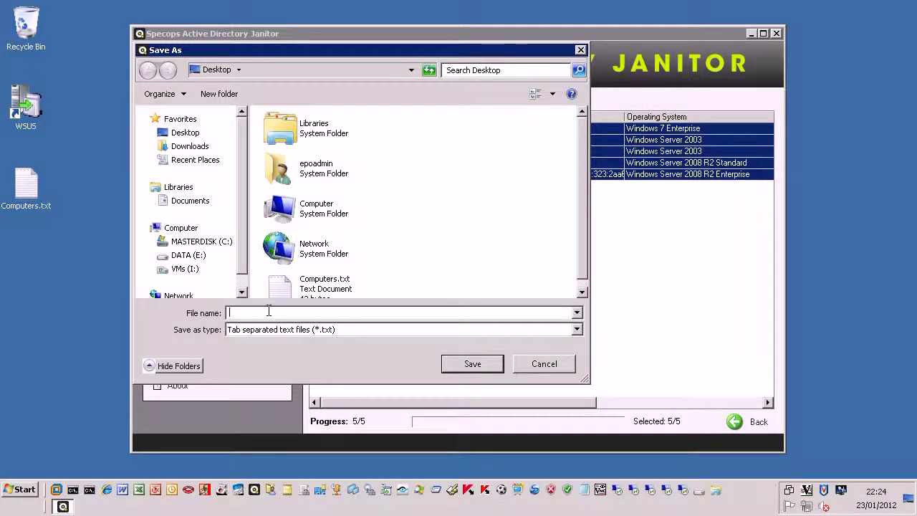
text(COM)
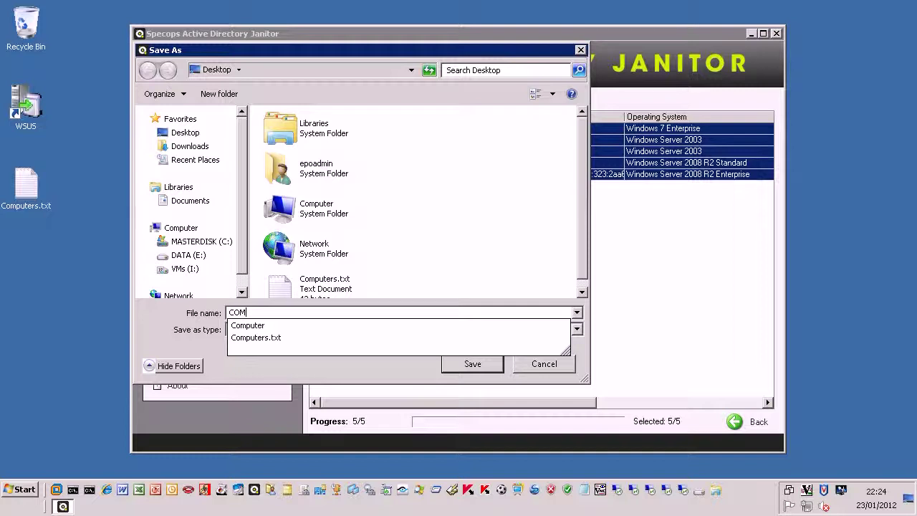
text(PUTERS.CSV)
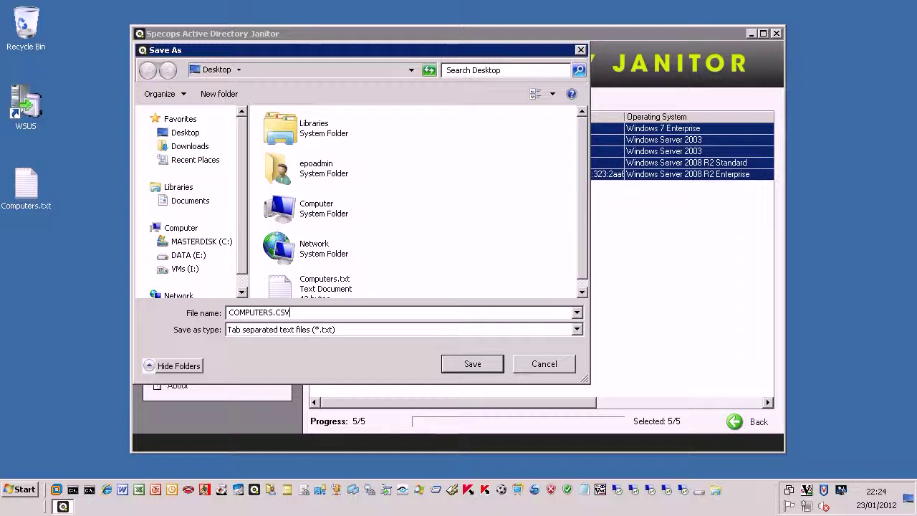
click(546, 365)
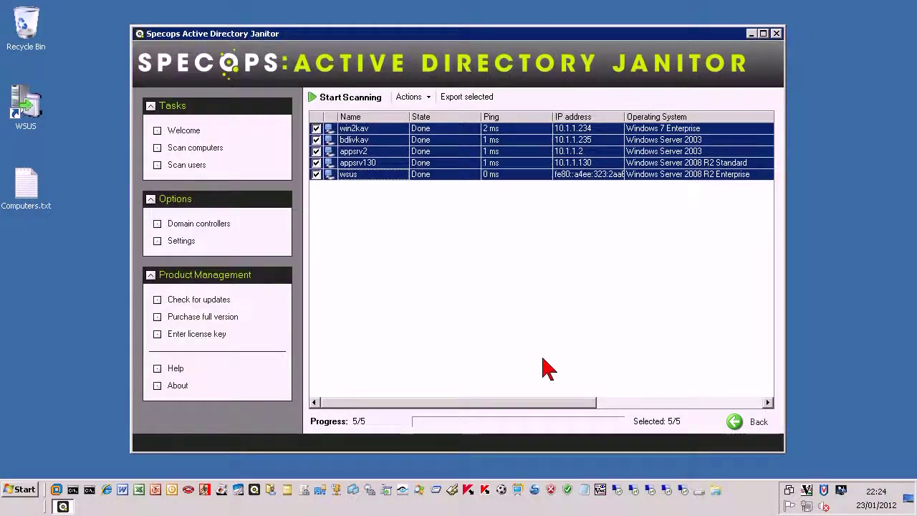
click(424, 99)
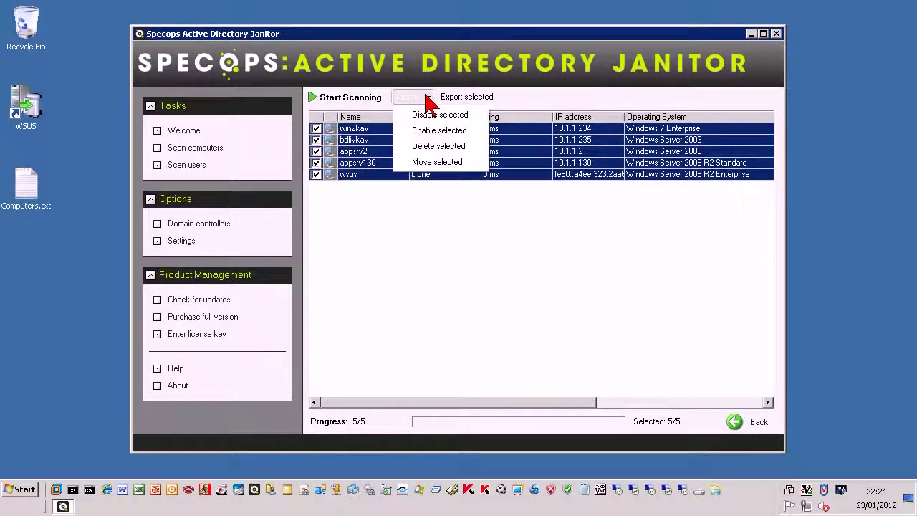
click(460, 169)
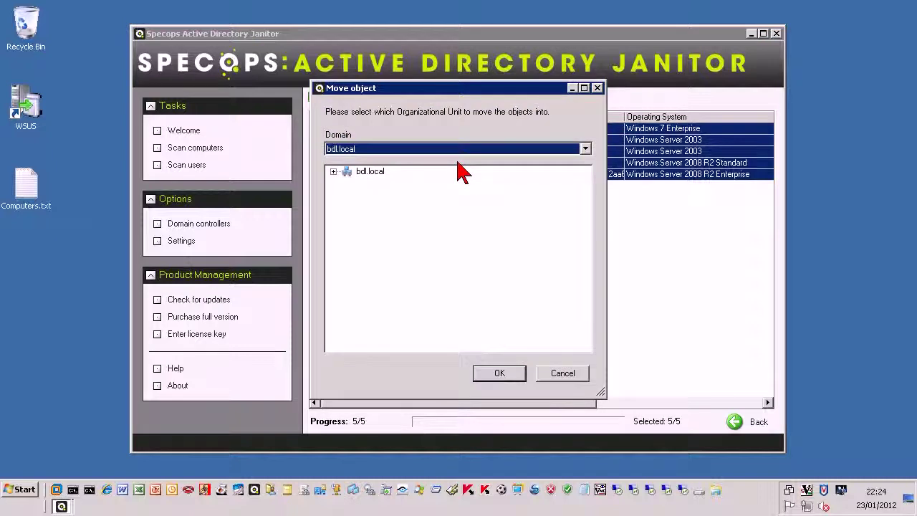
click(332, 172)
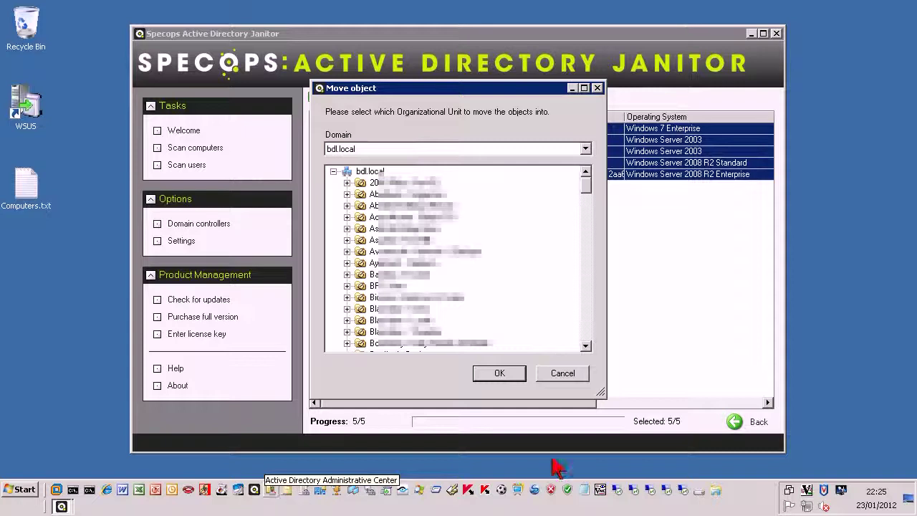
click(578, 375)
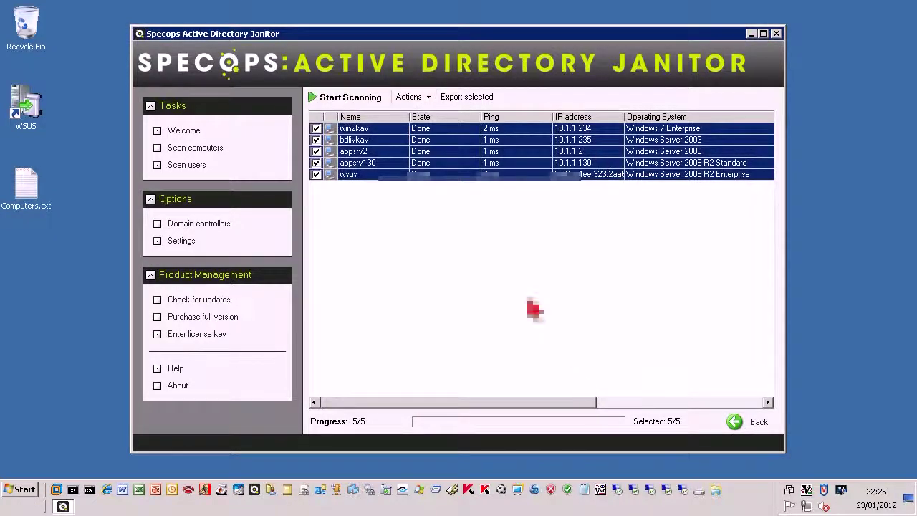